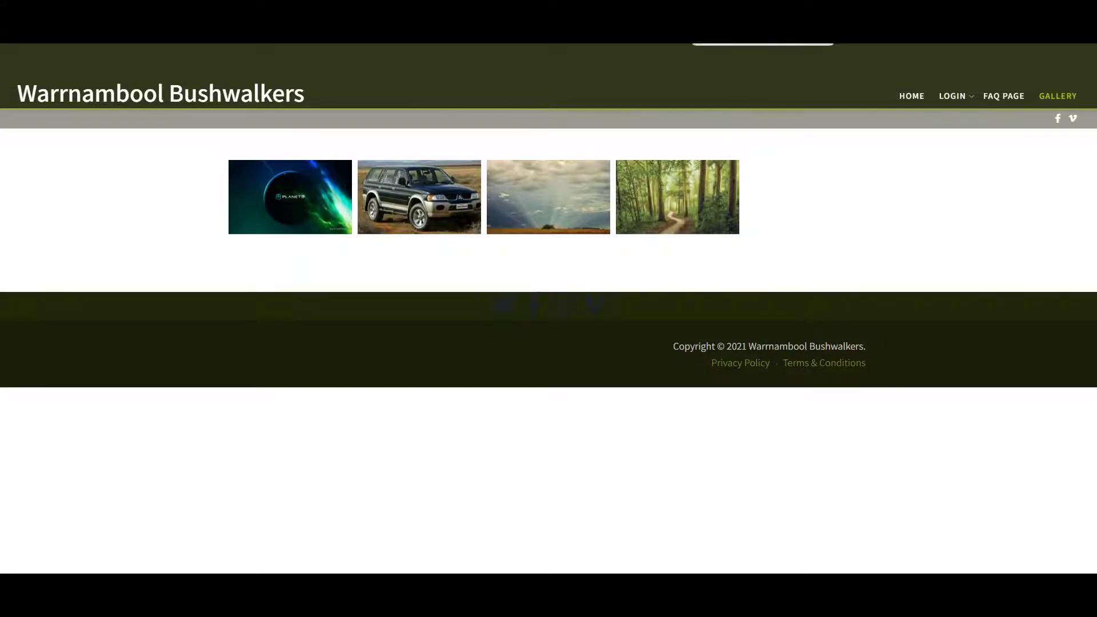
In the Joomla admin, go to Components > Ignite Gallery > Profiles to list gallery profiles
{"action": "key", "text": "ctrl+Tab"}
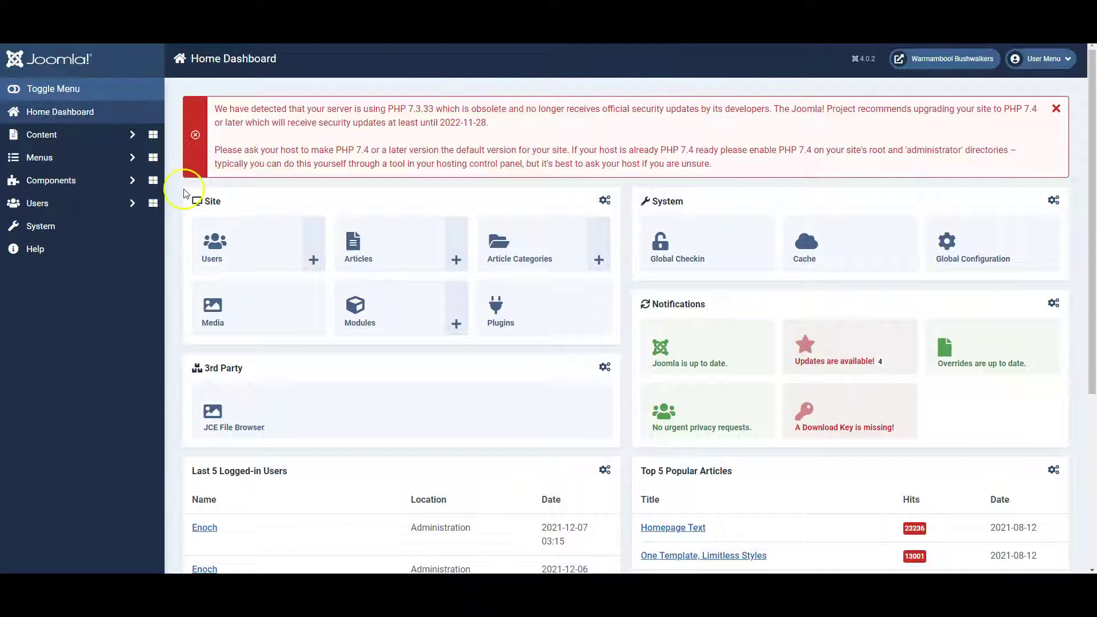
{"action": "left_click", "coordinate": [132, 180]}
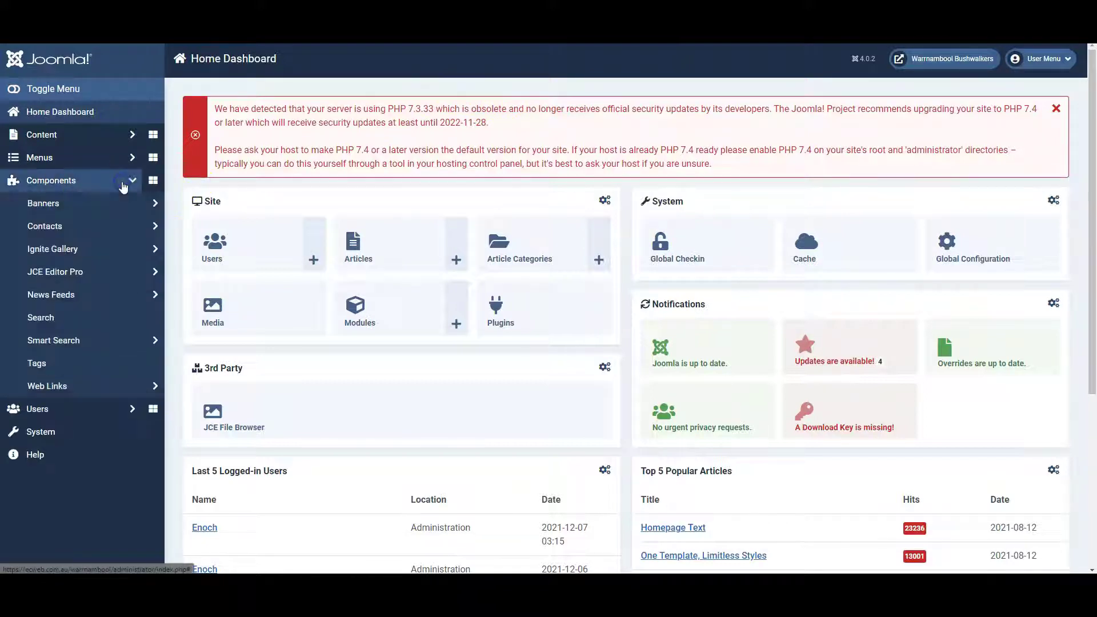
{"action": "left_click", "coordinate": [69, 251]}
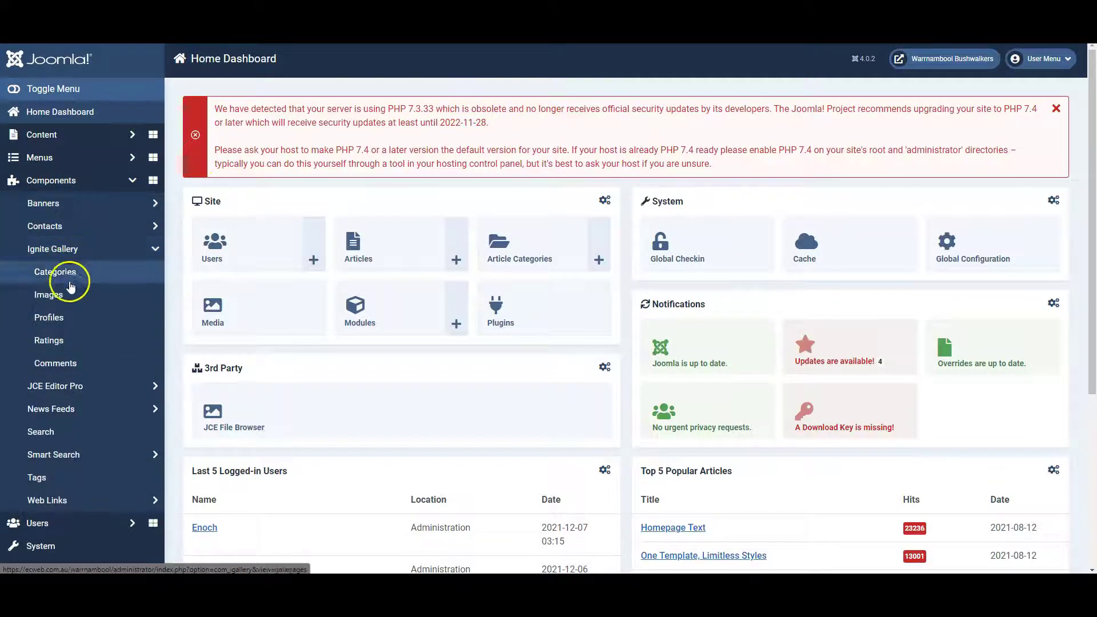
{"action": "left_click", "coordinate": [62, 321]}
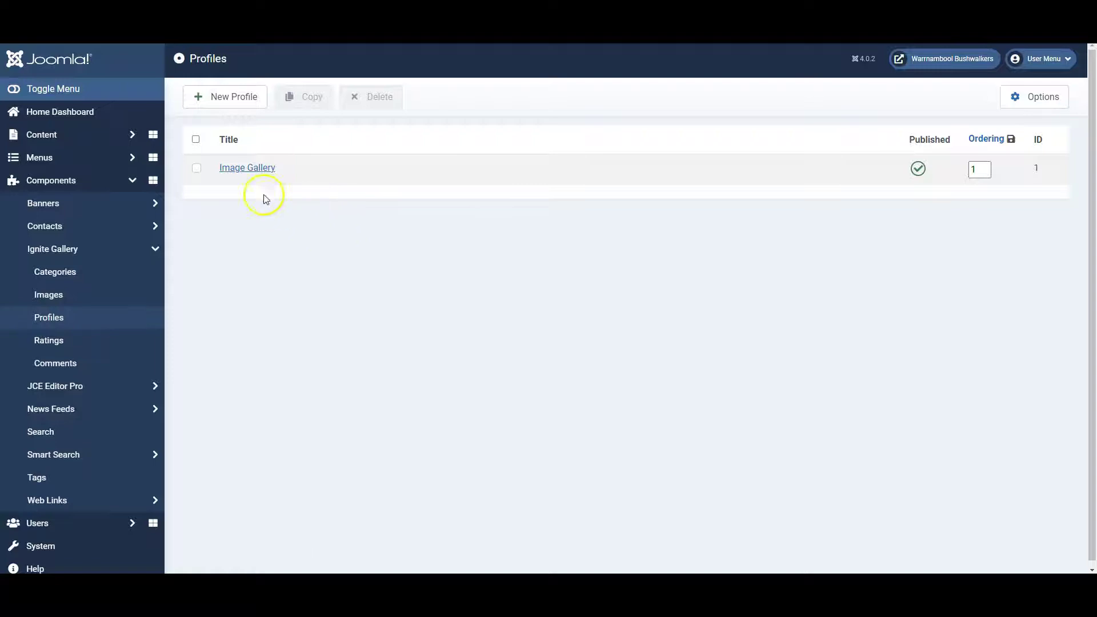
{"action": "left_click", "coordinate": [244, 172]}
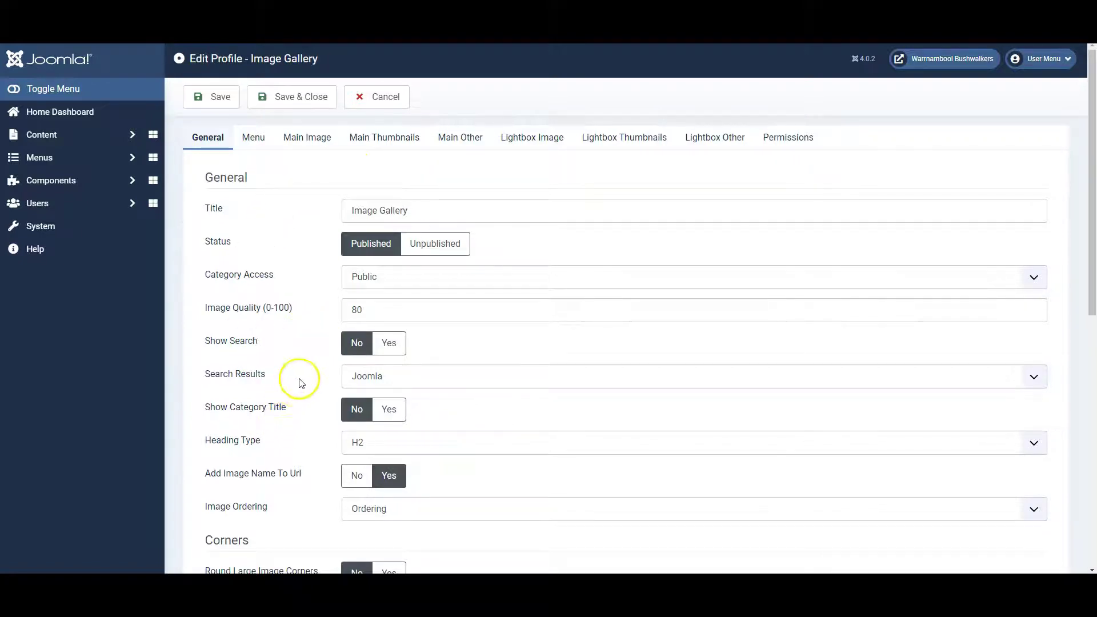
{"action": "scroll", "coordinate": [299, 394], "scroll_direction": "down", "scroll_amount": 2}
{"action": "scroll", "coordinate": [297, 406], "scroll_direction": "down", "scroll_amount": 4}
{"action": "scroll", "coordinate": [294, 414], "scroll_direction": "up", "scroll_amount": 6}
{"action": "left_click", "coordinate": [313, 56]}
{"action": "left_click", "coordinate": [382, 95]}
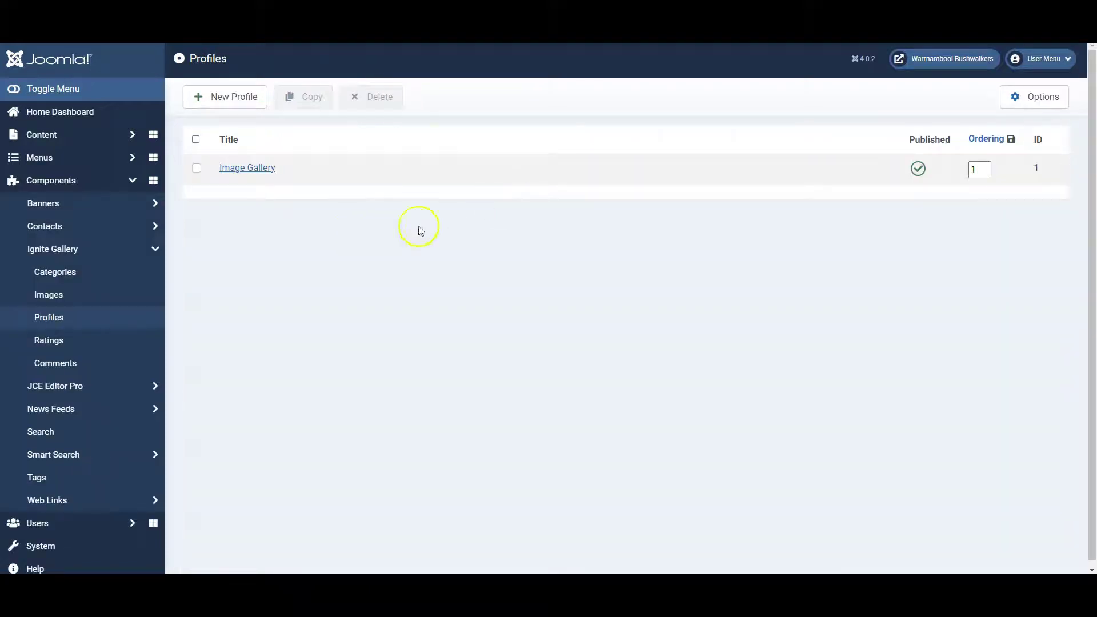
Open the Ignite Gallery Categories list and start a new category
{"action": "left_click", "coordinate": [73, 276]}
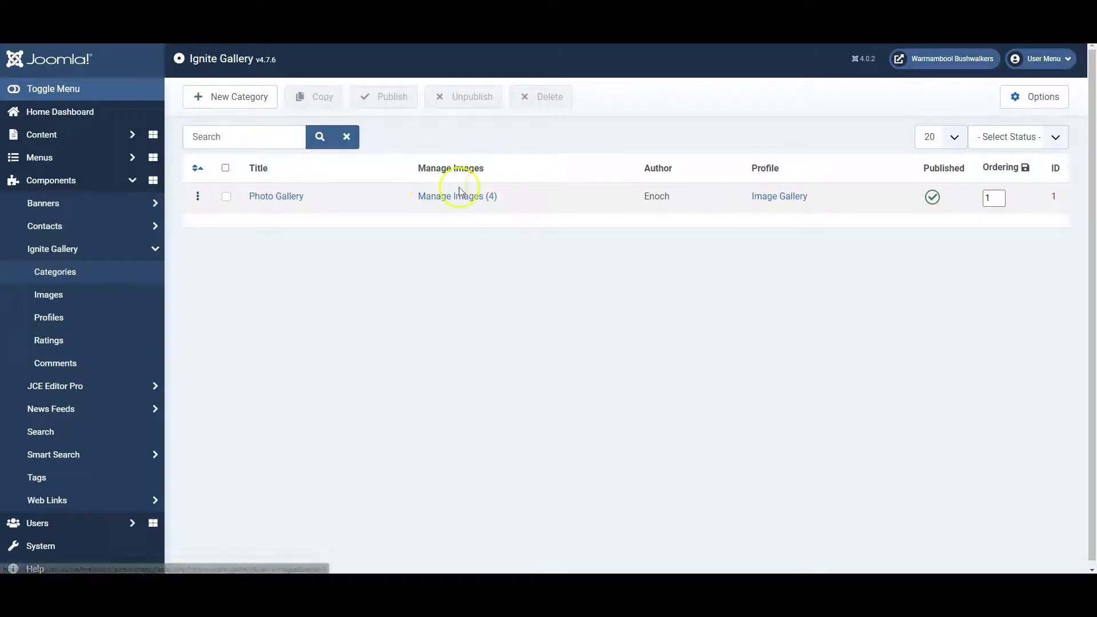
{"action": "left_click", "coordinate": [223, 101]}
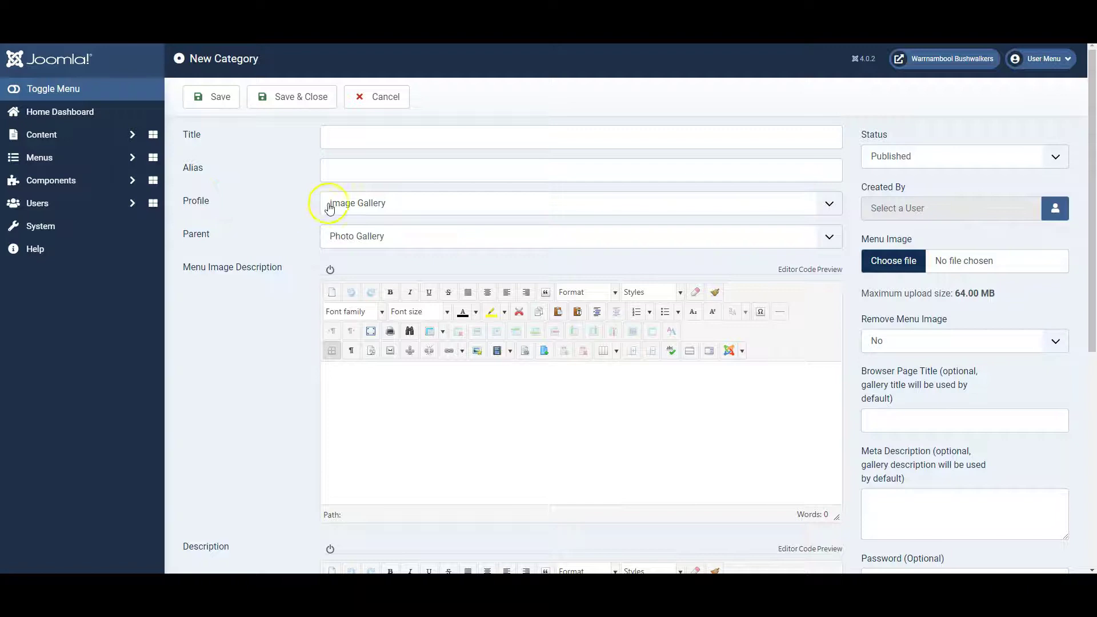
Keep Photo Gallery as the parent and title the category 'test'
{"action": "left_click", "coordinate": [404, 235]}
{"action": "left_click", "coordinate": [411, 237]}
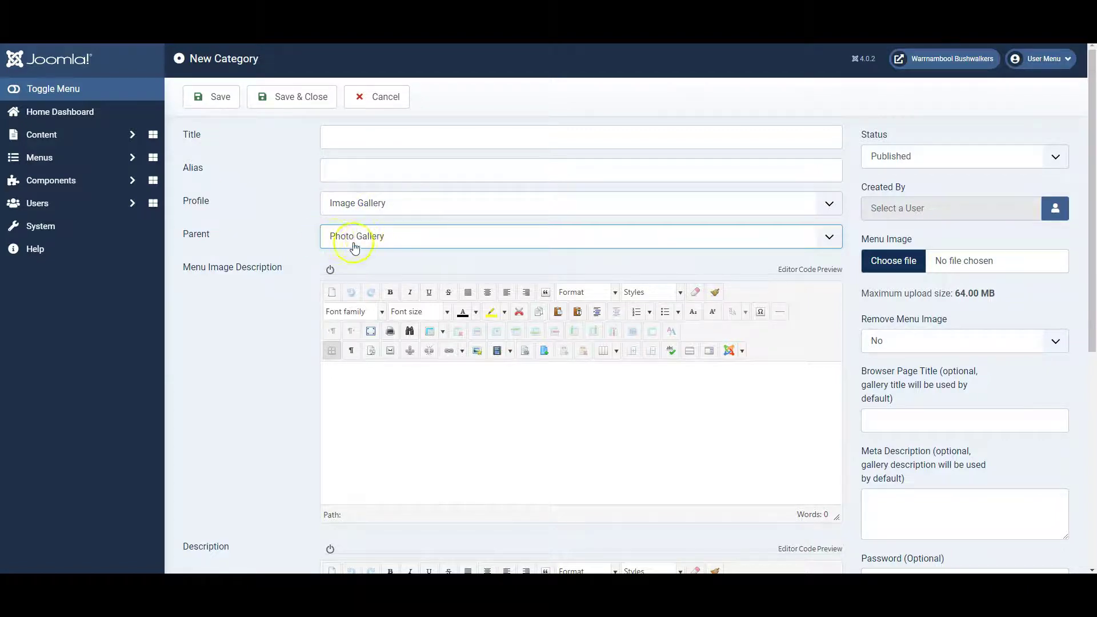
{"action": "left_click", "coordinate": [350, 132]}
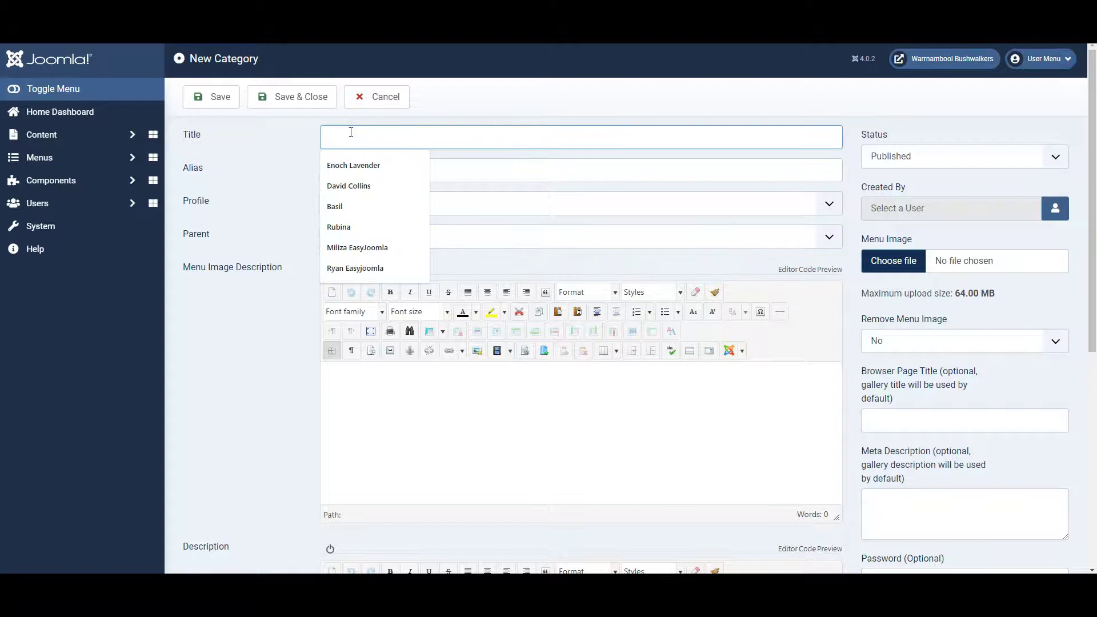
{"action": "type", "text": "test"}
Attach a toy-train photo as the category's menu image
{"action": "left_click", "coordinate": [529, 431]}
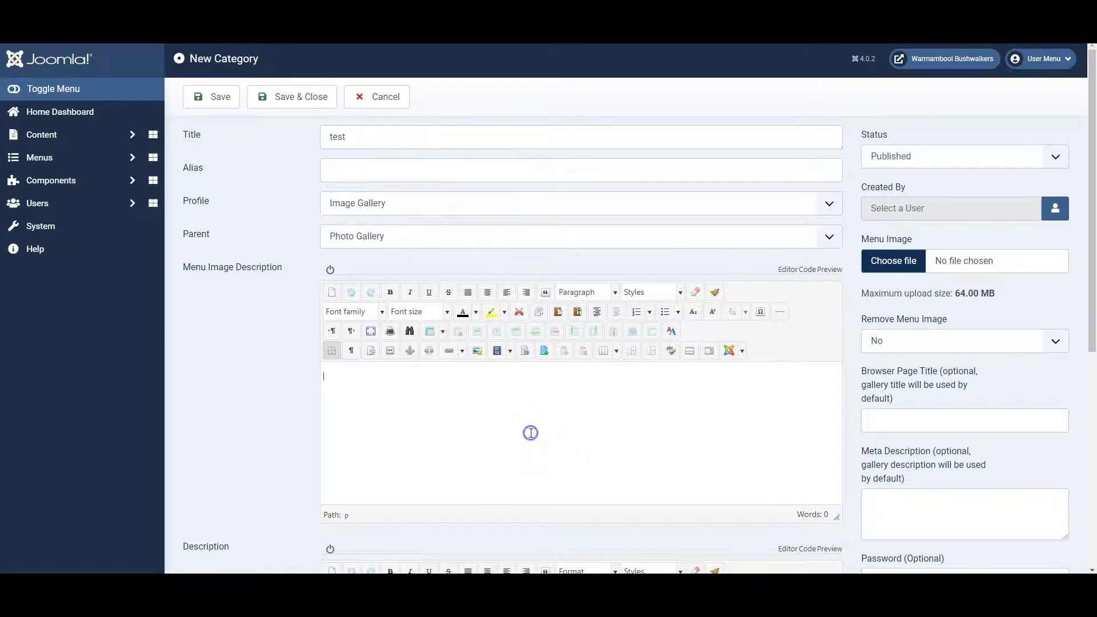
{"action": "scroll", "coordinate": [464, 397], "scroll_direction": "down", "scroll_amount": 2}
{"action": "scroll", "coordinate": [465, 398], "scroll_direction": "down", "scroll_amount": 3}
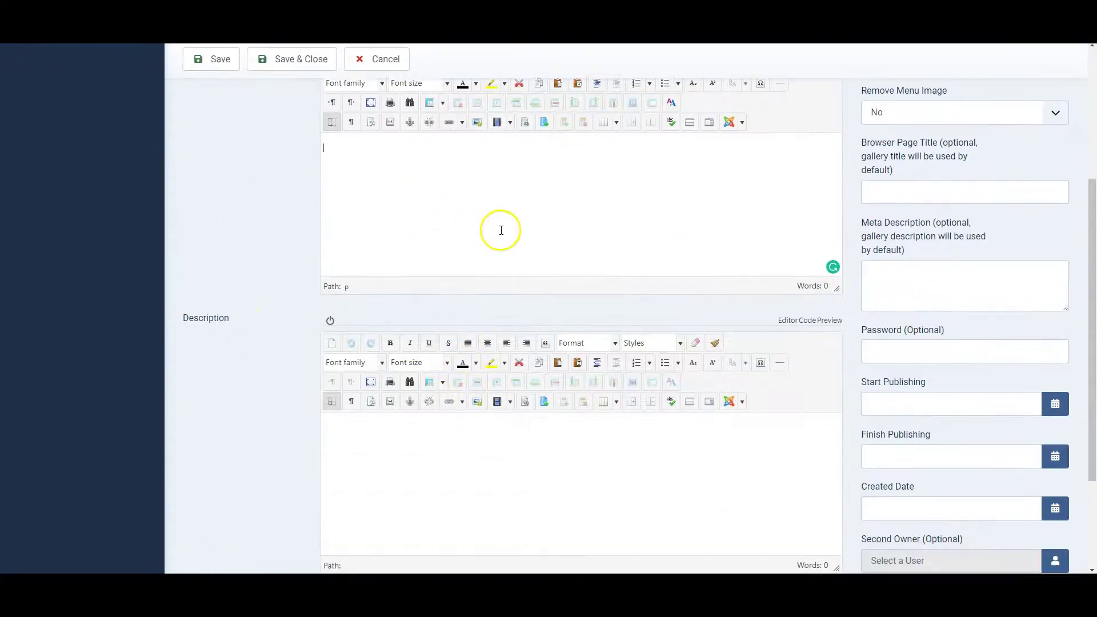
{"action": "scroll", "coordinate": [822, 343], "scroll_direction": "up", "scroll_amount": 4}
{"action": "scroll", "coordinate": [856, 325], "scroll_direction": "up", "scroll_amount": 2}
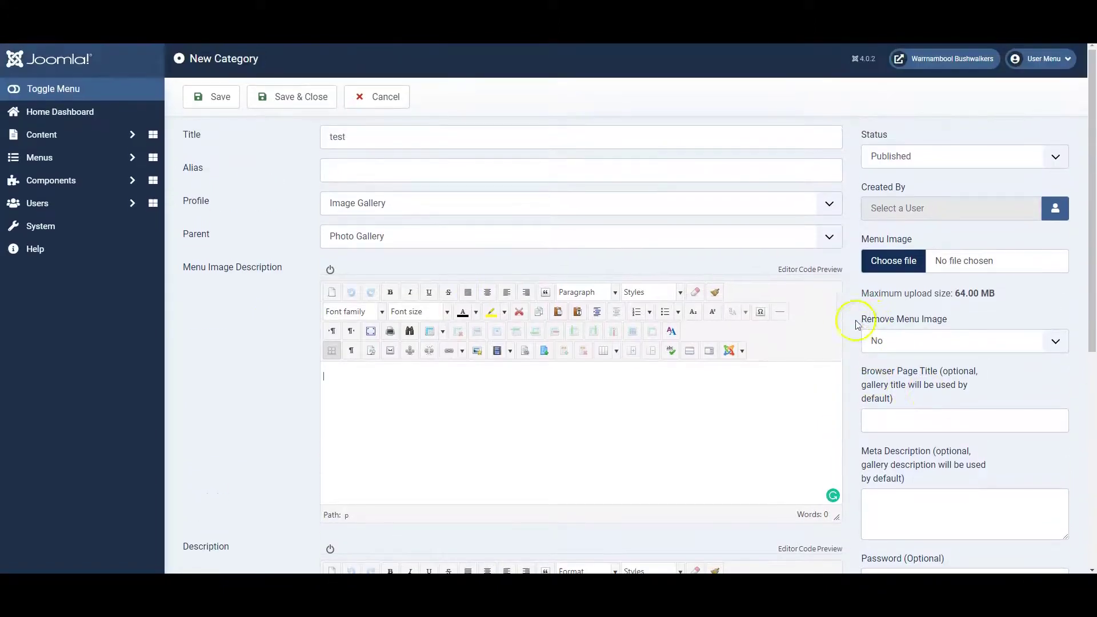
{"action": "left_click", "coordinate": [901, 267]}
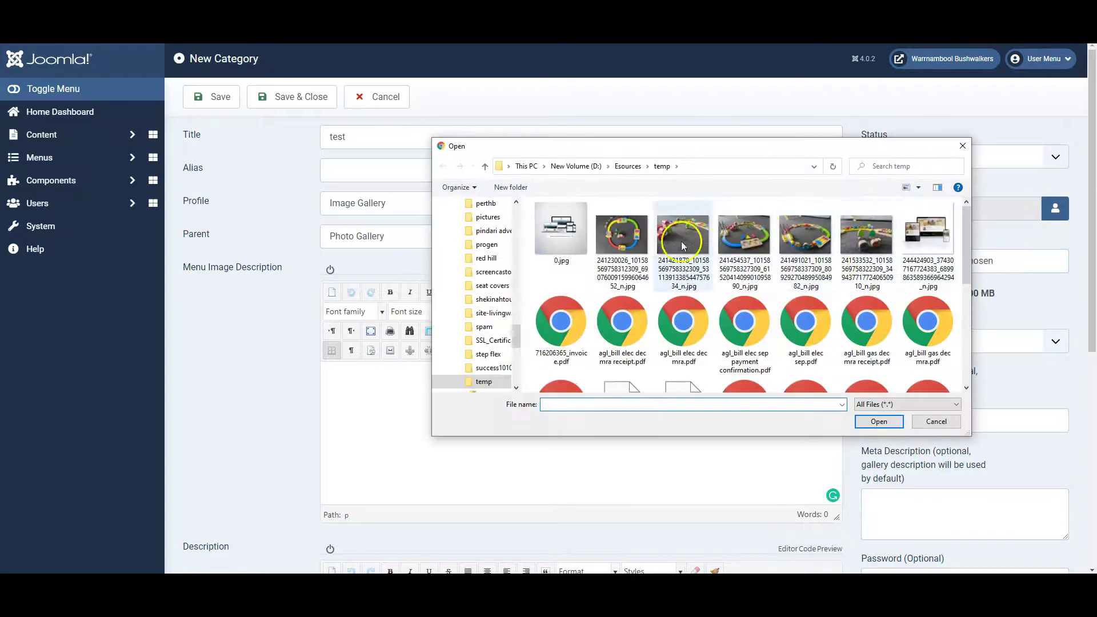
{"action": "double_click", "coordinate": [668, 240]}
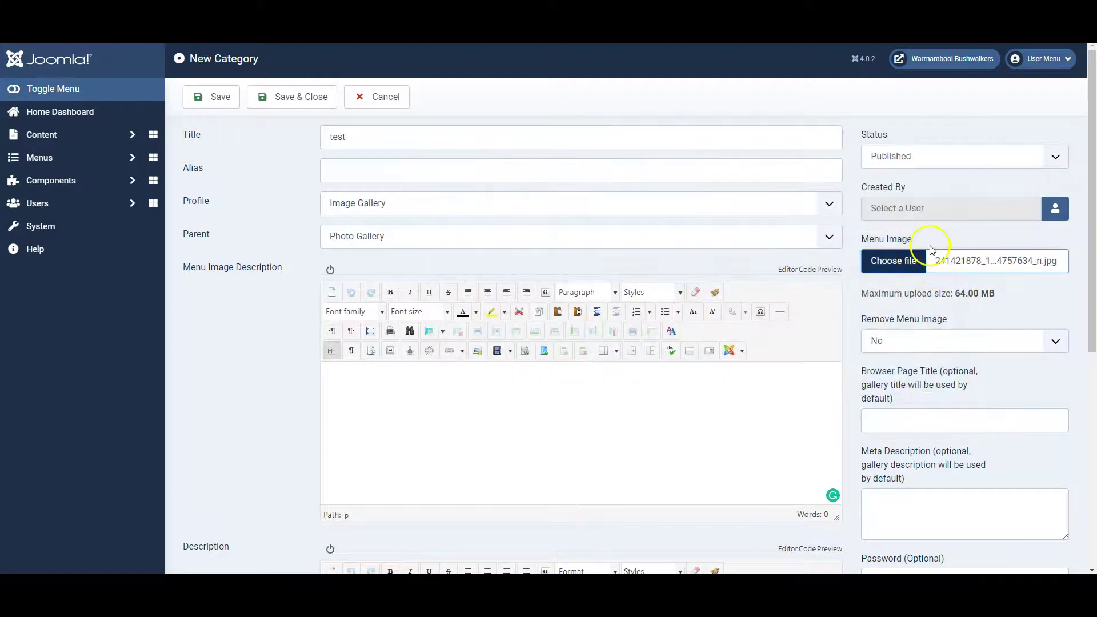
Save the test category and try dragging a photo from the file explorer into the upload area
{"action": "left_click", "coordinate": [301, 97]}
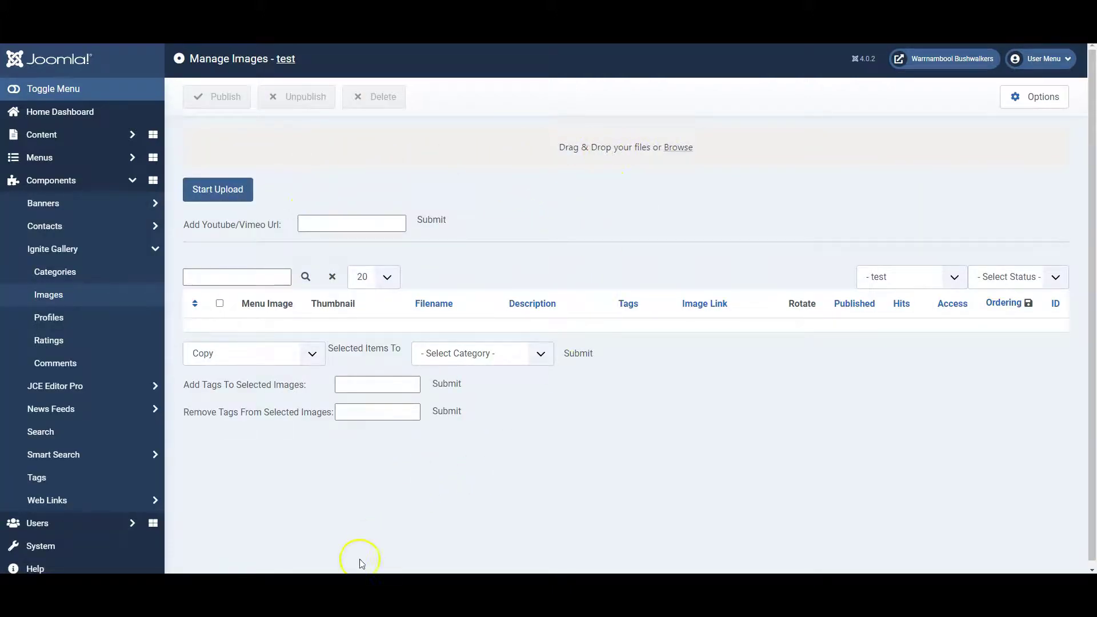
{"action": "key", "text": "alt+Tab"}
{"action": "left_click", "coordinate": [672, 440]}
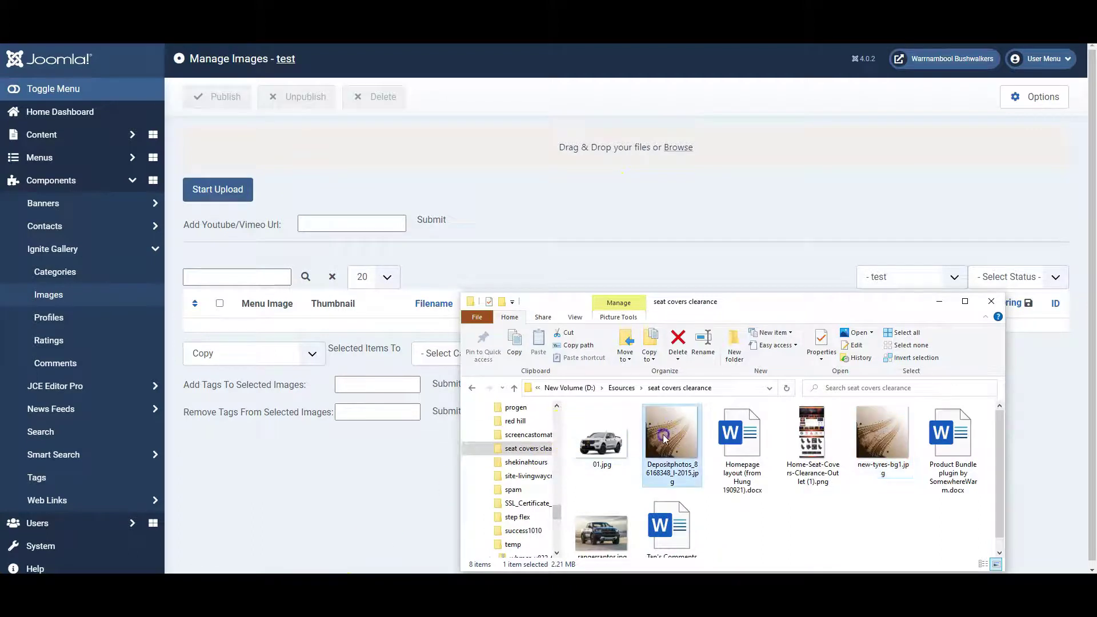
{"action": "left_click_drag", "start_coordinate": [672, 440], "coordinate": [599, 144]}
{"action": "left_click", "coordinate": [293, 190]}
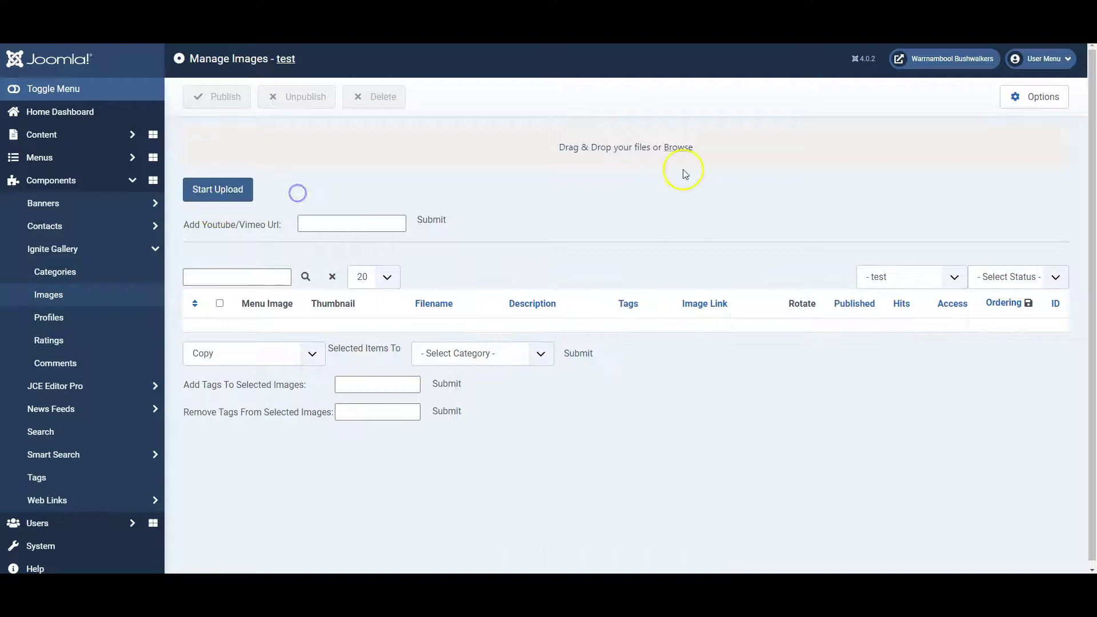
Select three toy-train photos in the file picker and upload them to the test category
{"action": "left_click", "coordinate": [683, 149]}
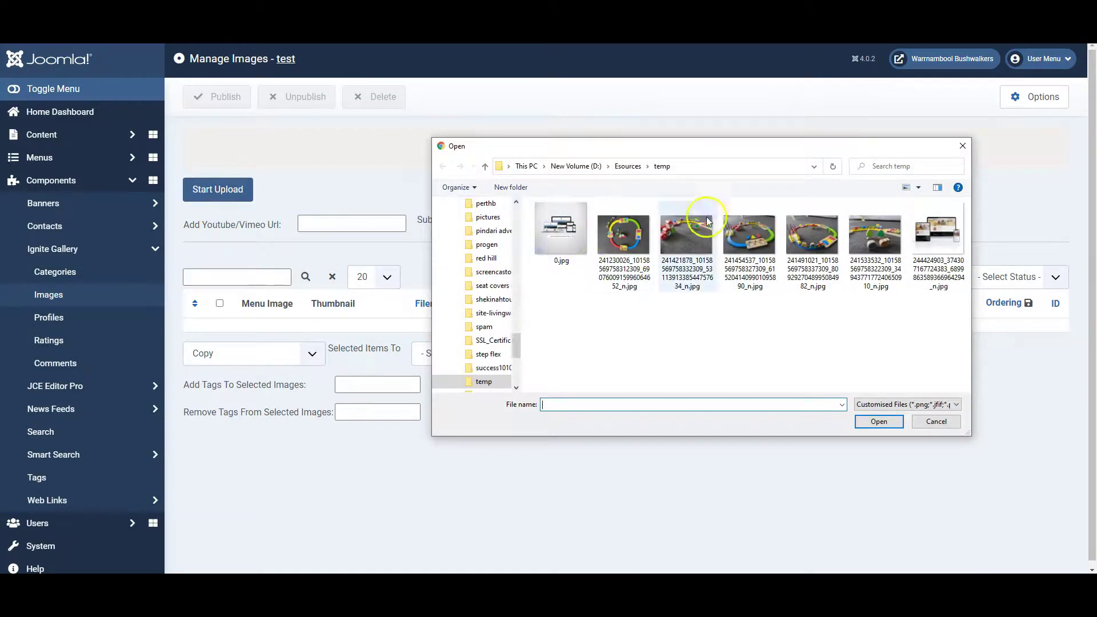
{"action": "left_click", "coordinate": [888, 242]}
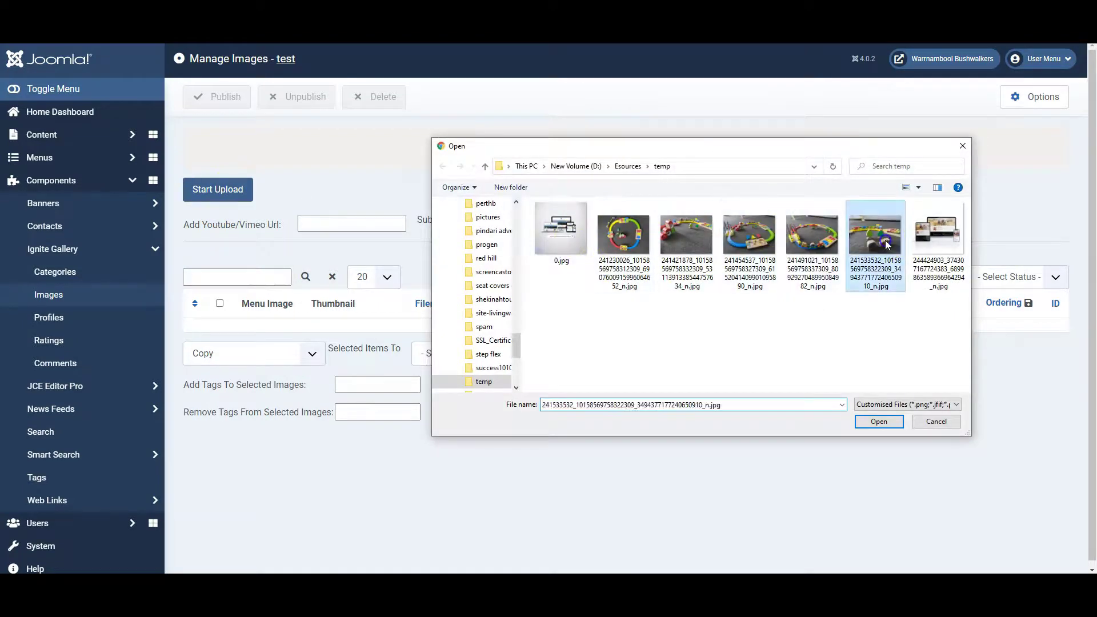
{"action": "left_click", "coordinate": [794, 224], "text": "ctrl"}
{"action": "left_click", "coordinate": [762, 225], "text": "ctrl"}
{"action": "left_click", "coordinate": [878, 421]}
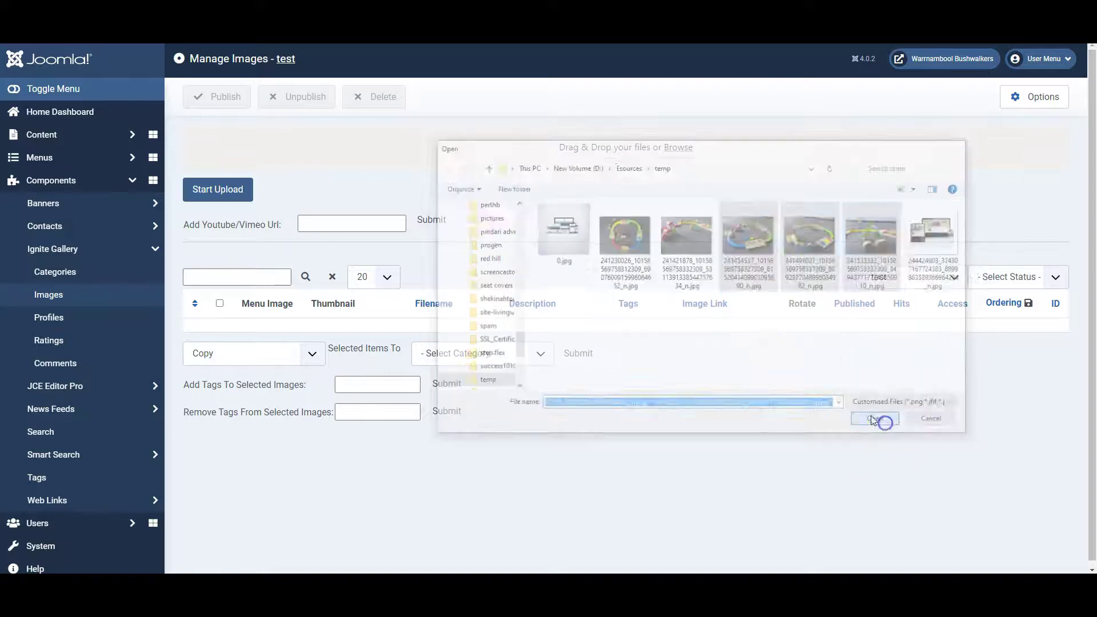
{"action": "left_click", "coordinate": [217, 287]}
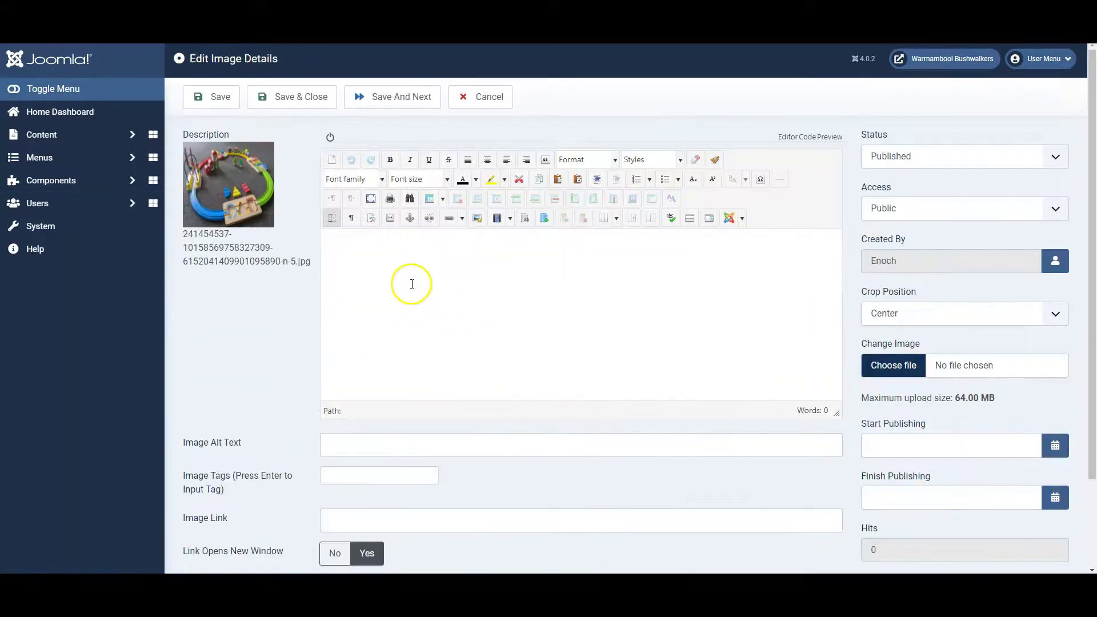
Give the three photos the descriptions 'test image 1', 'test image 2' and 'test image 3'
{"action": "left_click", "coordinate": [412, 284]}
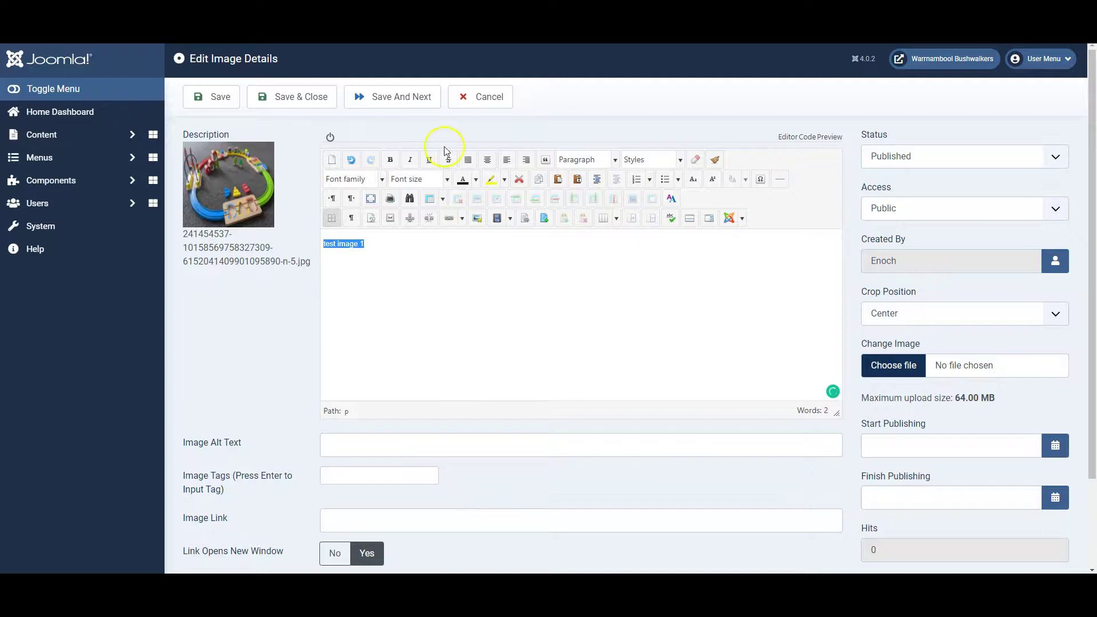
{"action": "left_click", "coordinate": [400, 96]}
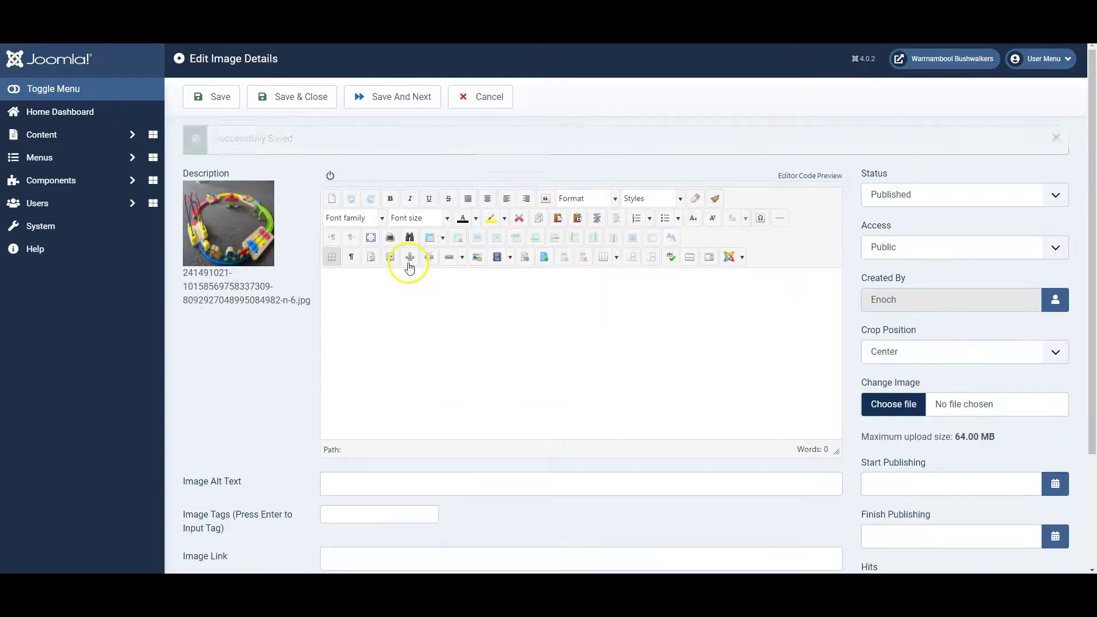
{"action": "left_click", "coordinate": [387, 303]}
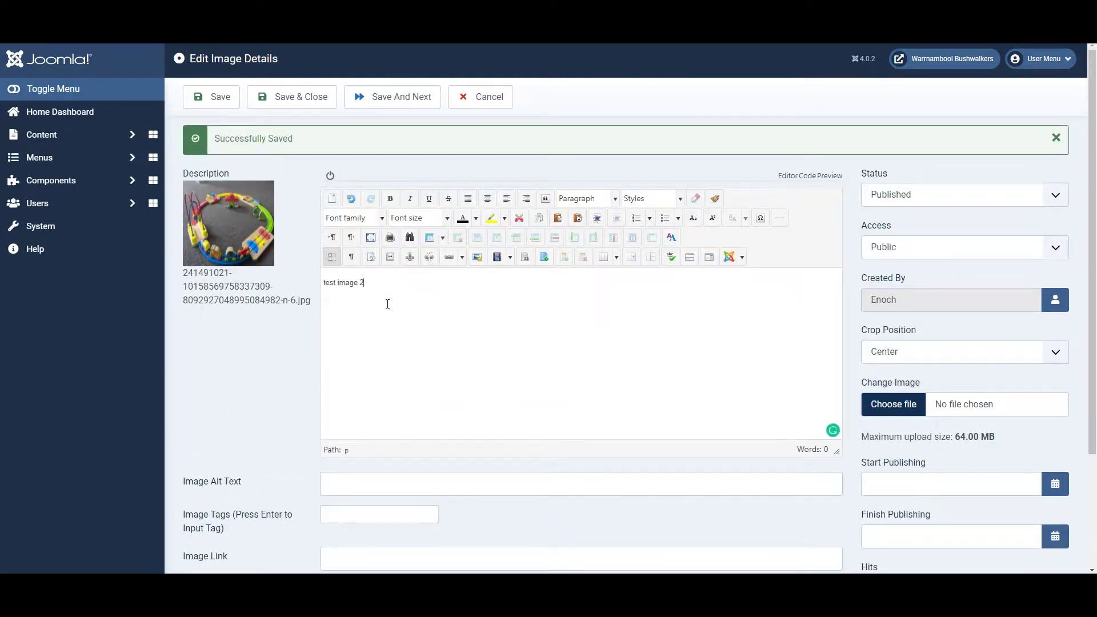
{"action": "left_click", "coordinate": [373, 97]}
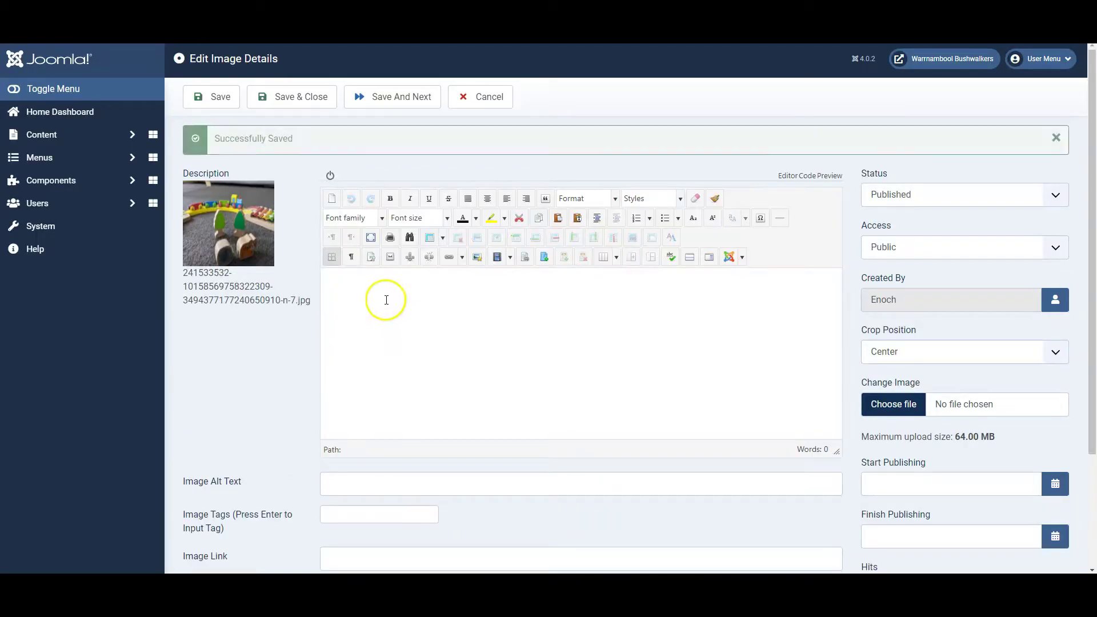
{"action": "left_click", "coordinate": [368, 298]}
{"action": "type", "text": "test image 1"}
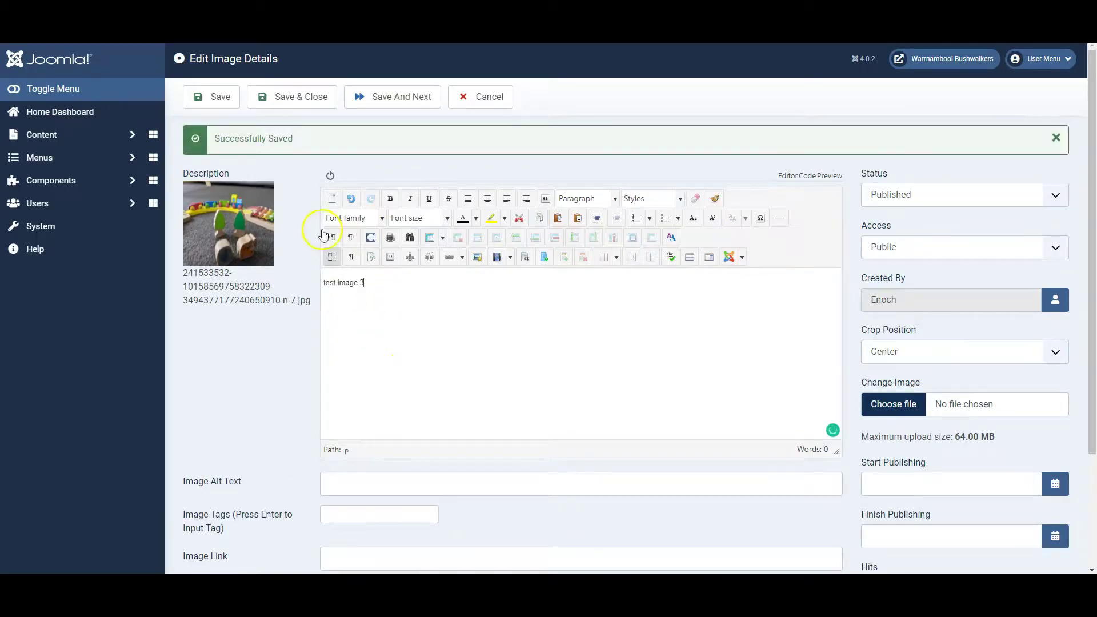
{"action": "left_click", "coordinate": [292, 96]}
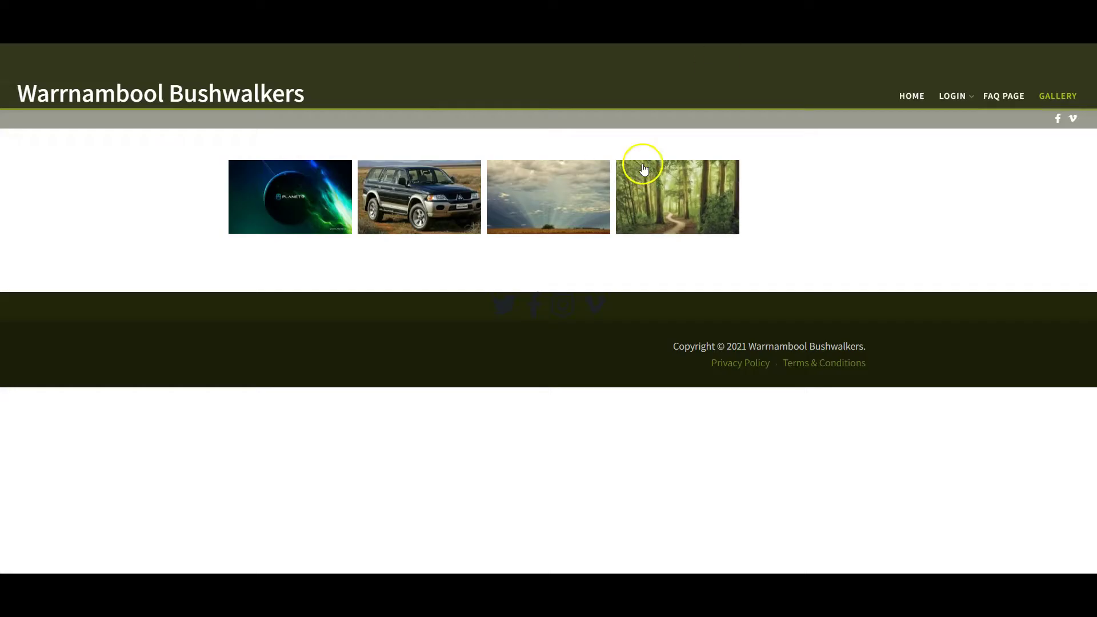
View the public Gallery and open the first toy-train photo to check its 'test image 1' caption
{"action": "left_click", "coordinate": [643, 167]}
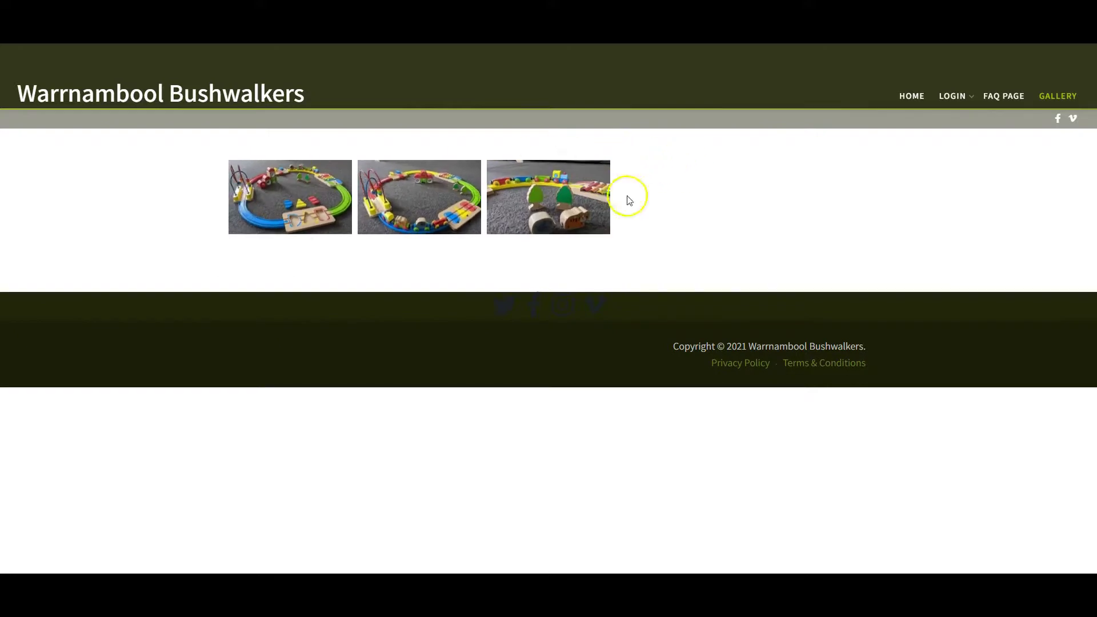
{"action": "left_click", "coordinate": [313, 194]}
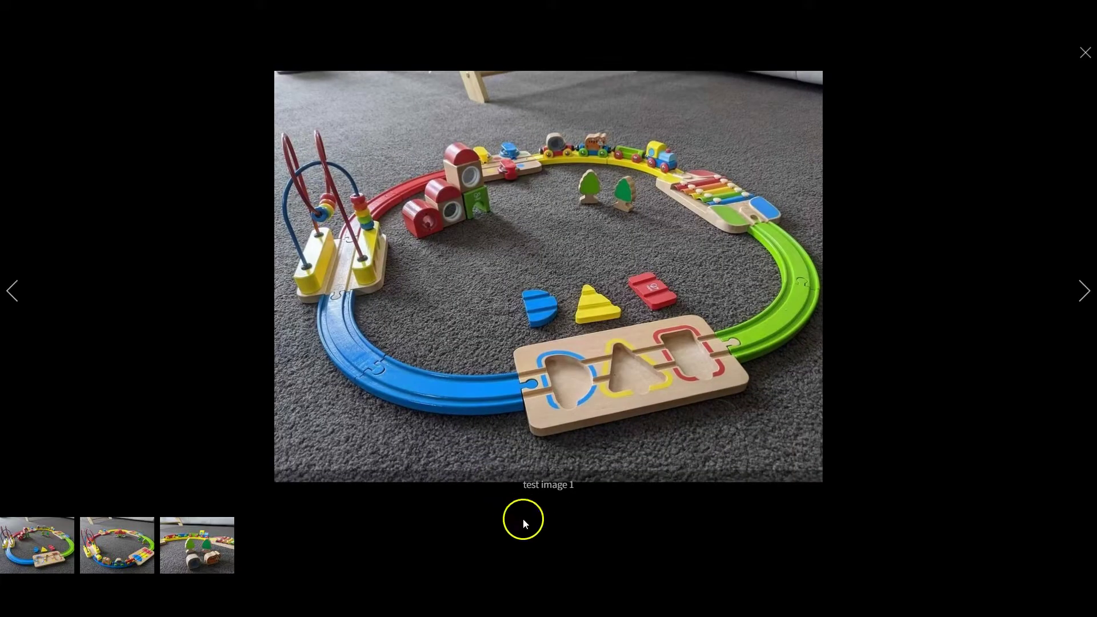
{"action": "left_click_drag", "start_coordinate": [552, 490], "coordinate": [593, 501]}
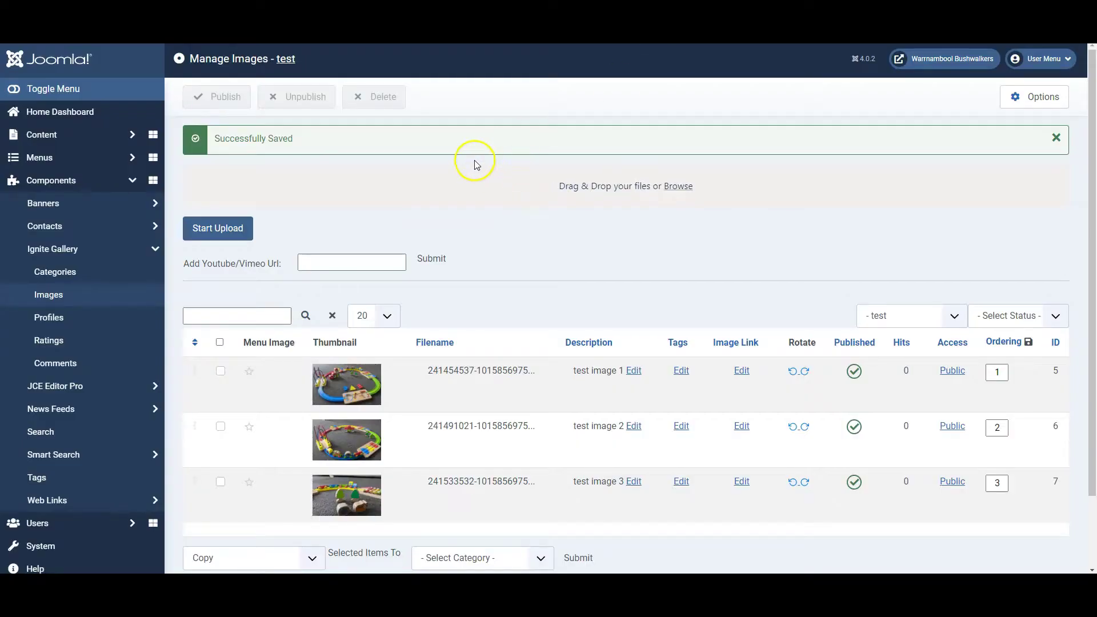
Reset the image list to show all categories, then open the gallery Categories list
{"action": "scroll", "coordinate": [581, 269], "scroll_direction": "down", "scroll_amount": 1}
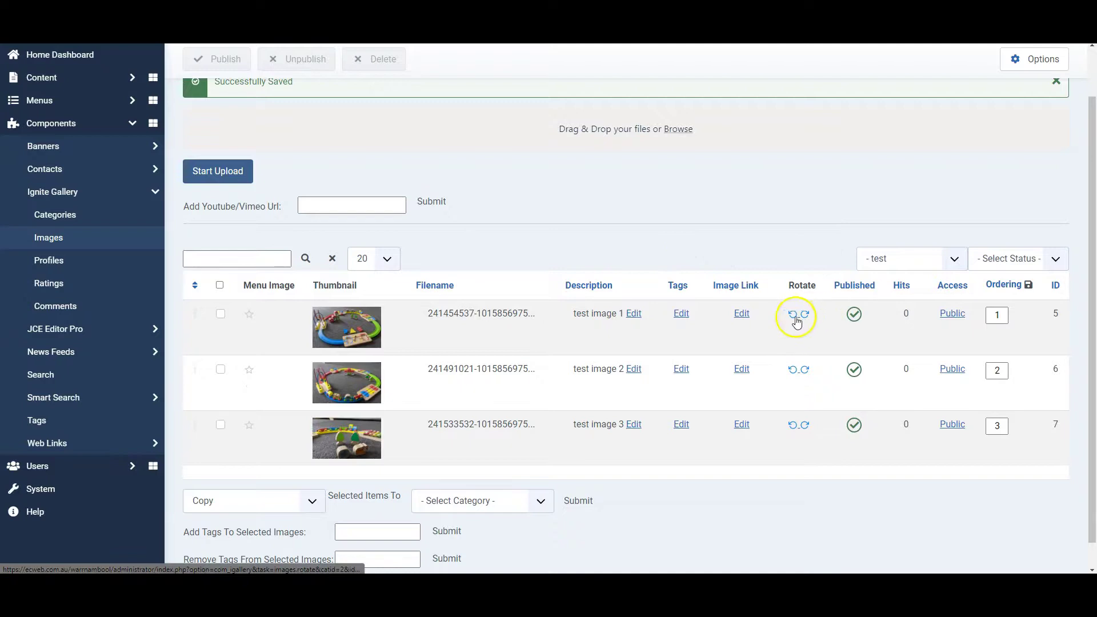
{"action": "left_click", "coordinate": [853, 314]}
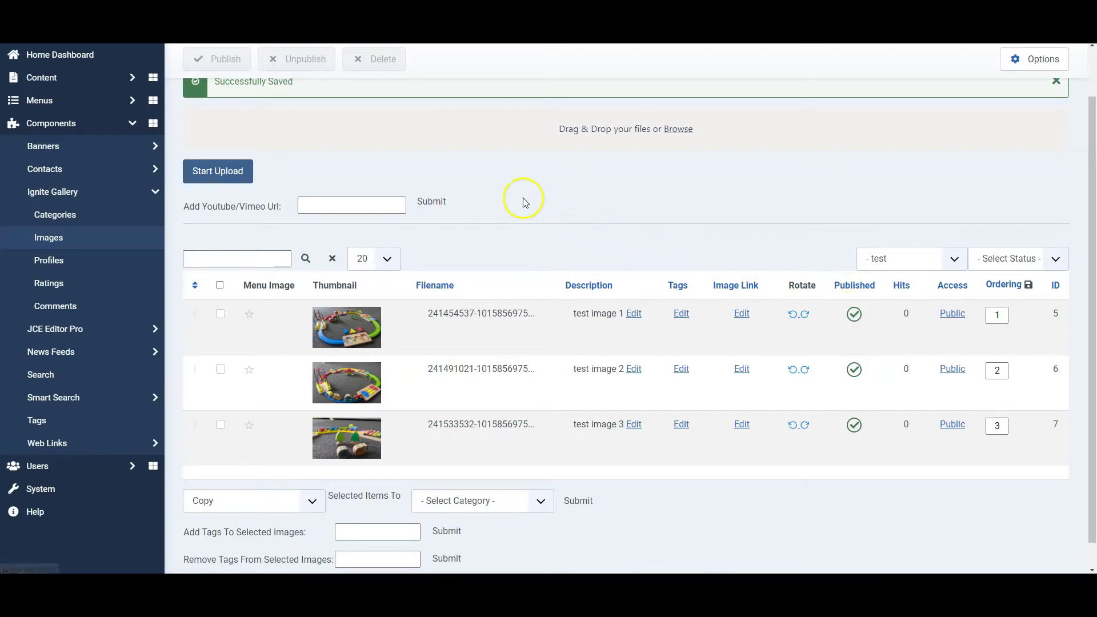
{"action": "scroll", "coordinate": [522, 200], "scroll_direction": "up", "scroll_amount": 1}
{"action": "scroll", "coordinate": [505, 214], "scroll_direction": "down", "scroll_amount": 1}
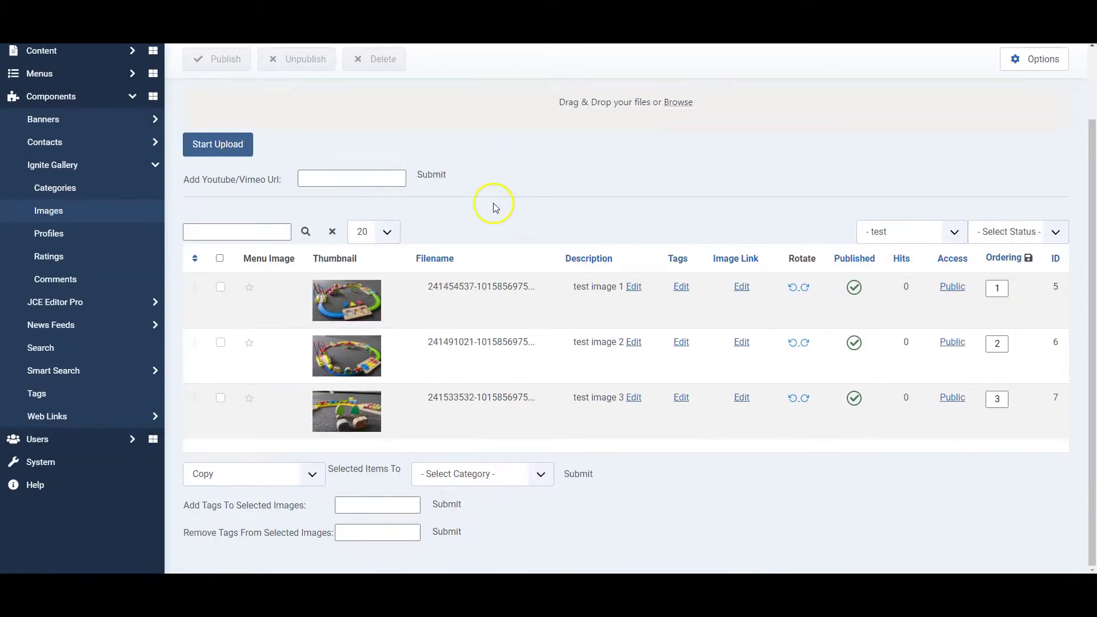
{"action": "scroll", "coordinate": [497, 203], "scroll_direction": "up", "scroll_amount": 1}
{"action": "left_click", "coordinate": [44, 300]}
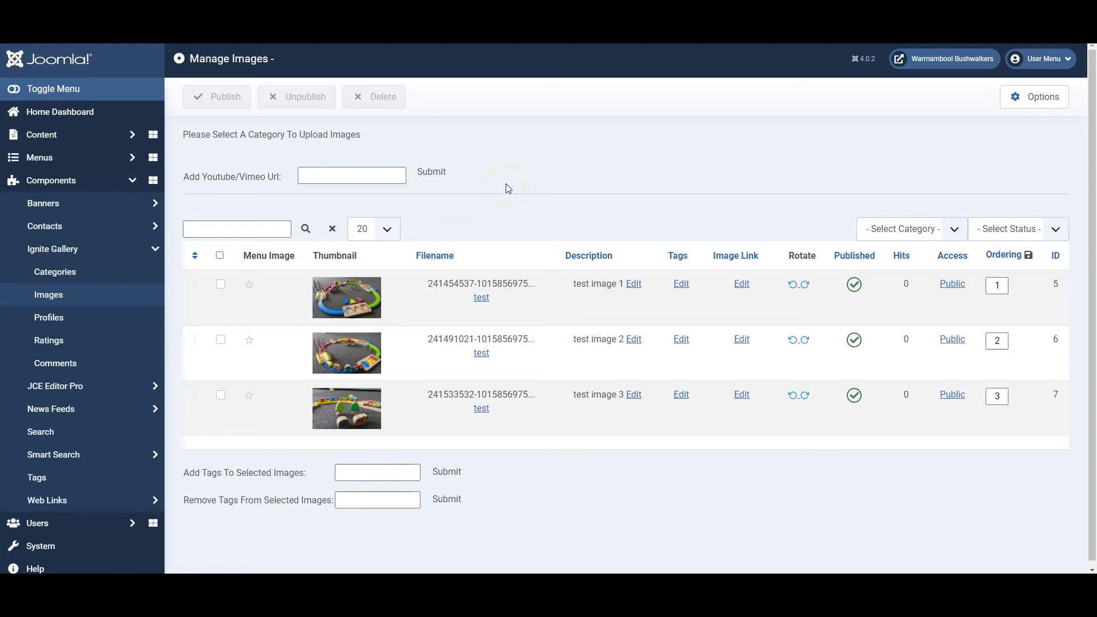
{"action": "left_click", "coordinate": [41, 272]}
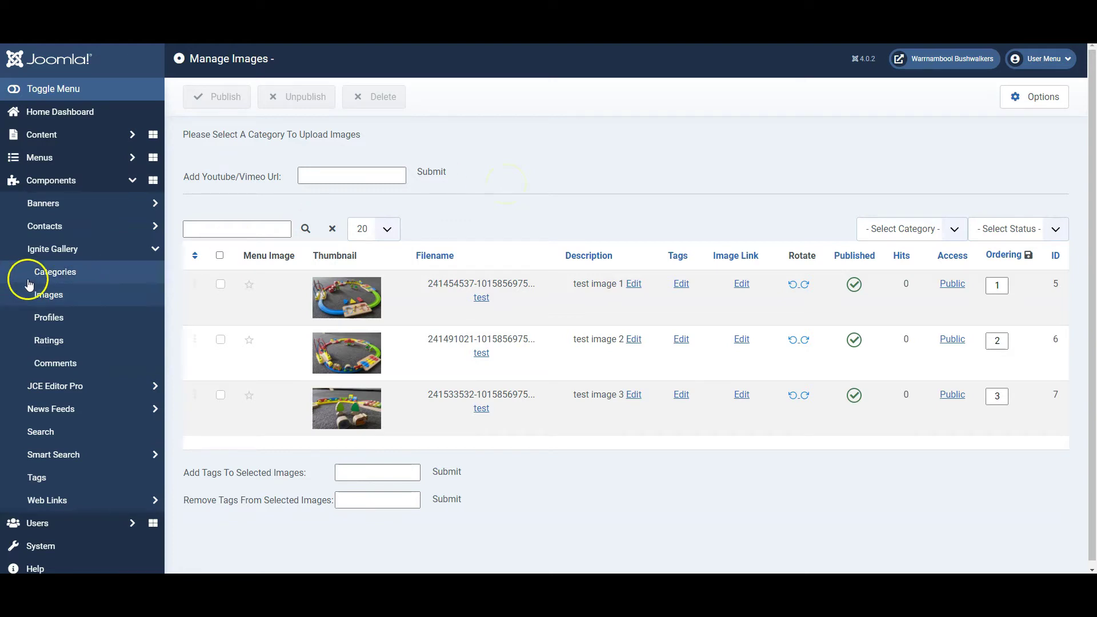